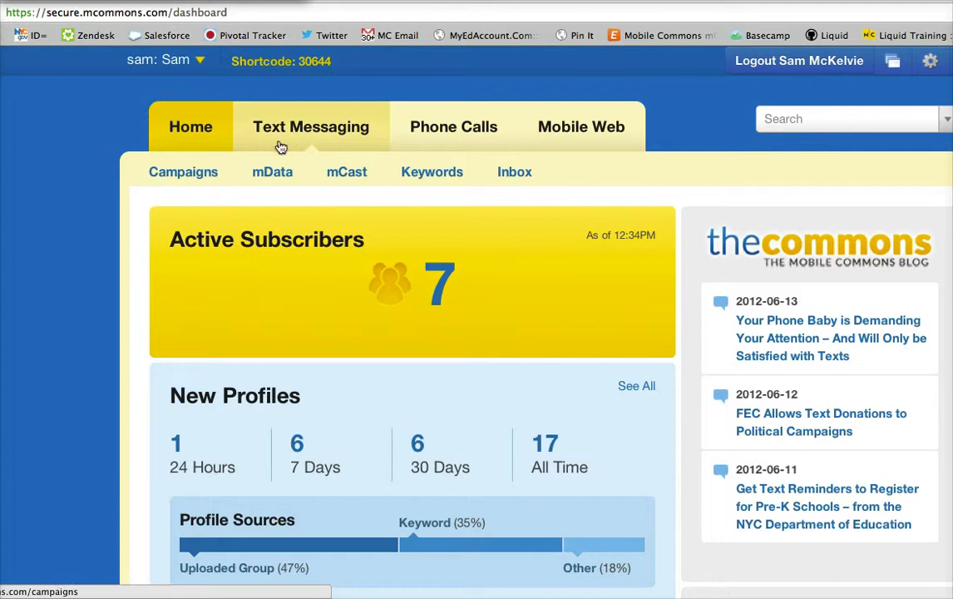
- Start a new mData for text messaging and name it "DMV Locator"
left_click(272, 173)
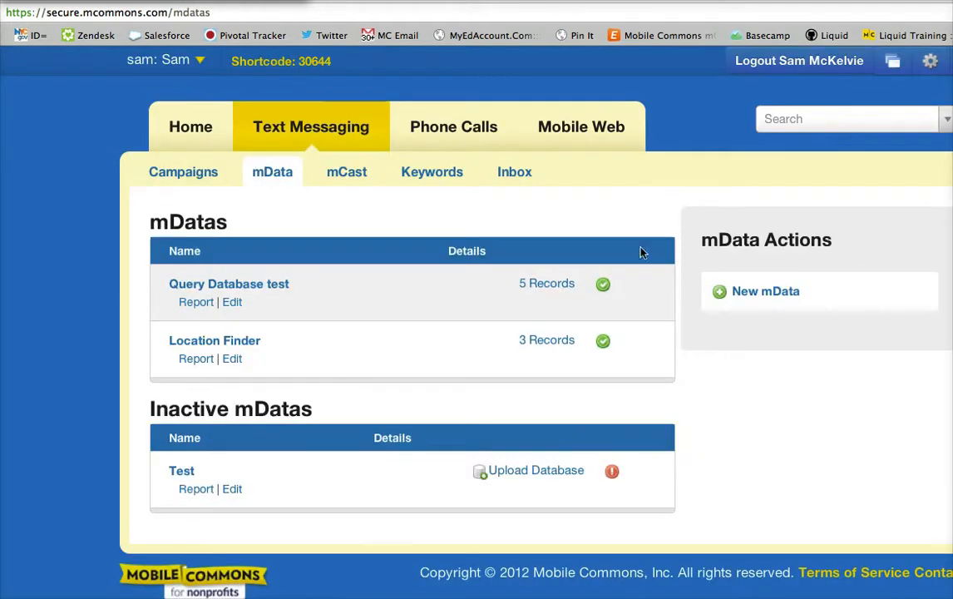
left_click(738, 292)
left_click(226, 297)
type("DMV")
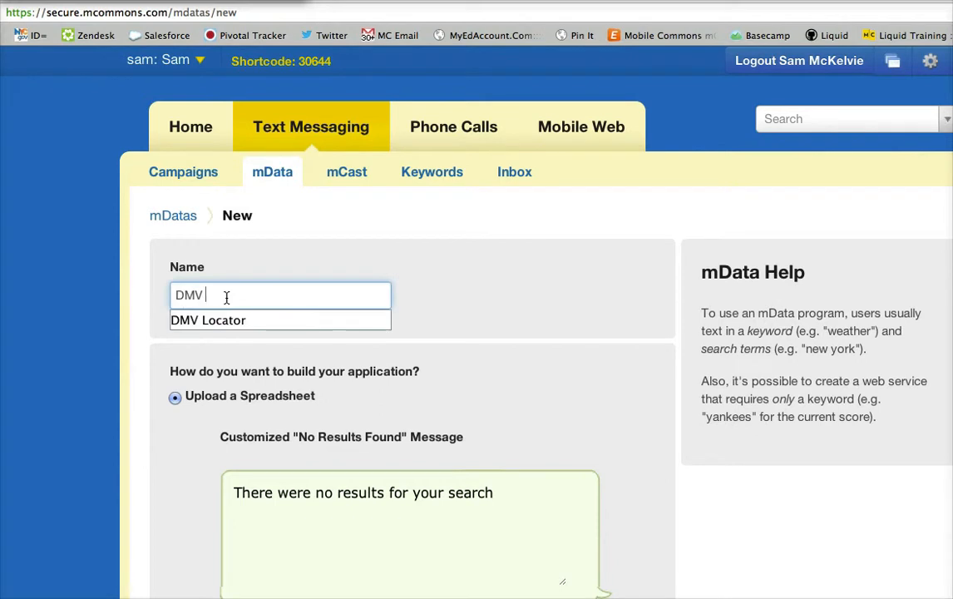
left_click(223, 320)
- Replace the customized "No Results Found" message with "We couldn't find a DMV near you. Please call 311 for more information."
scroll(223, 326, "down", 2)
scroll(222, 327, "down", 2)
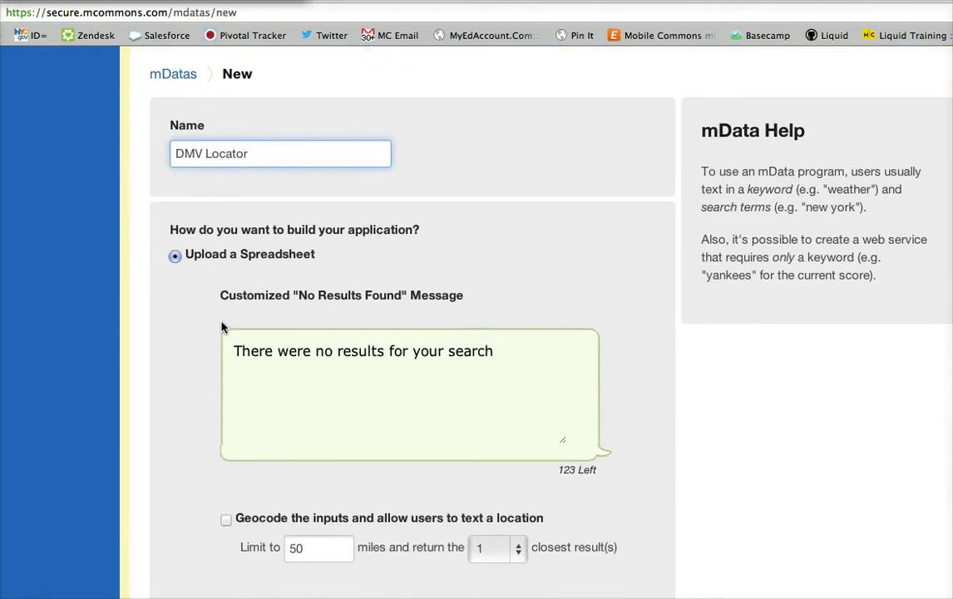
scroll(222, 327, "down", 5)
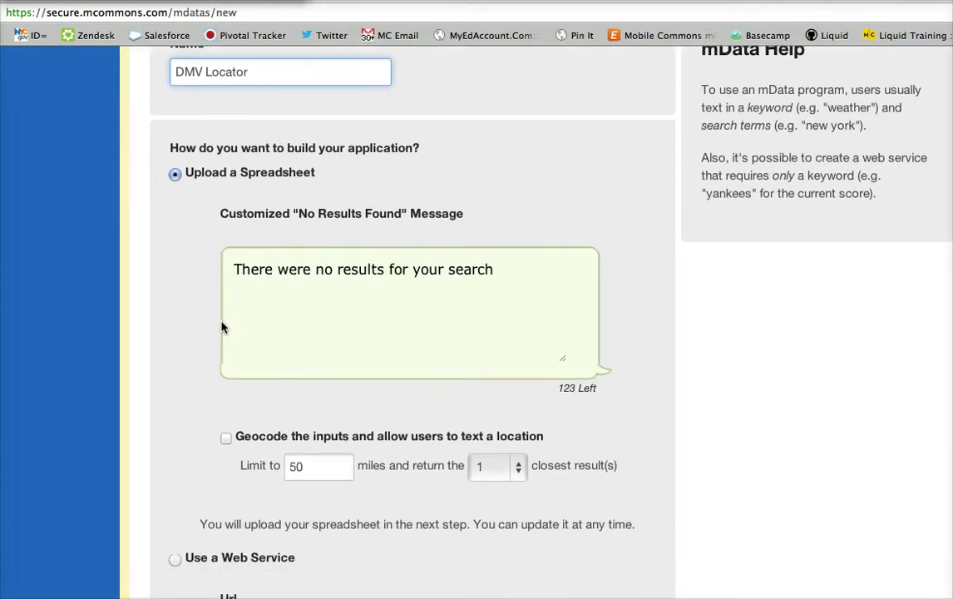
scroll(222, 327, "up", 3)
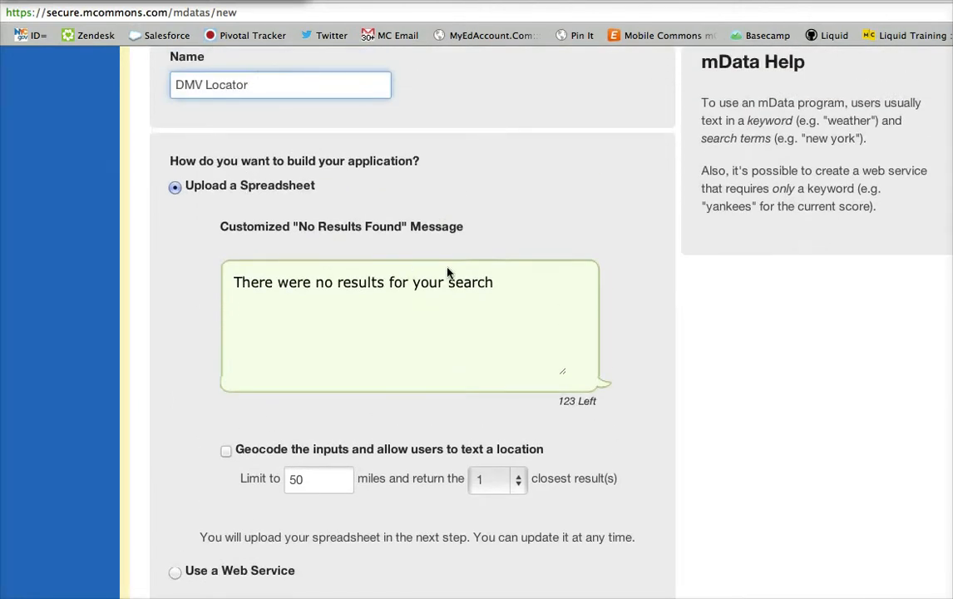
scroll(499, 285, "up", 1)
left_click(503, 303)
left_click_drag(518, 305, 267, 289)
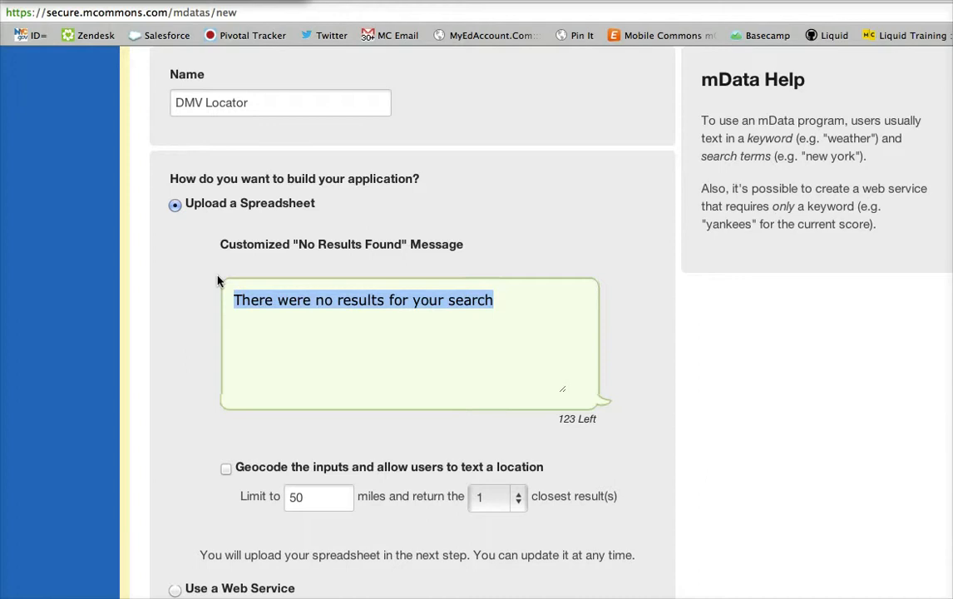
type("We could")
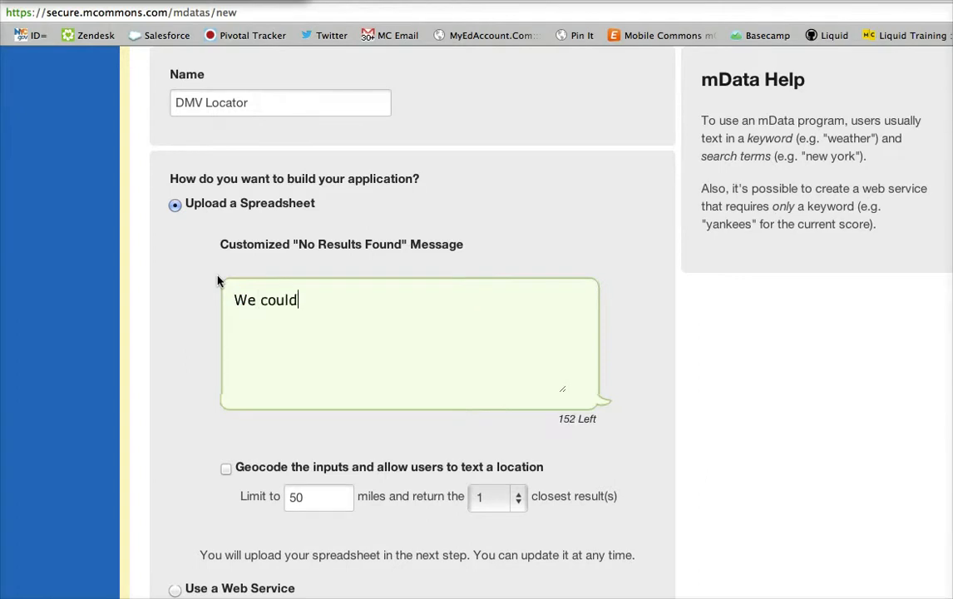
type("n't find a DM")
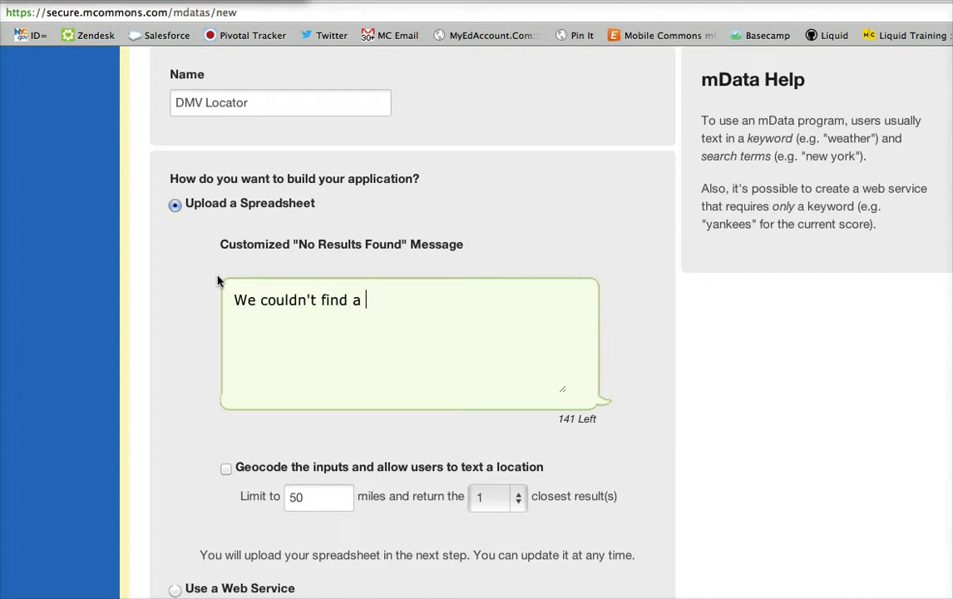
type("V near you")
key("BackSpace")
type(". Please call 311 for more information.")
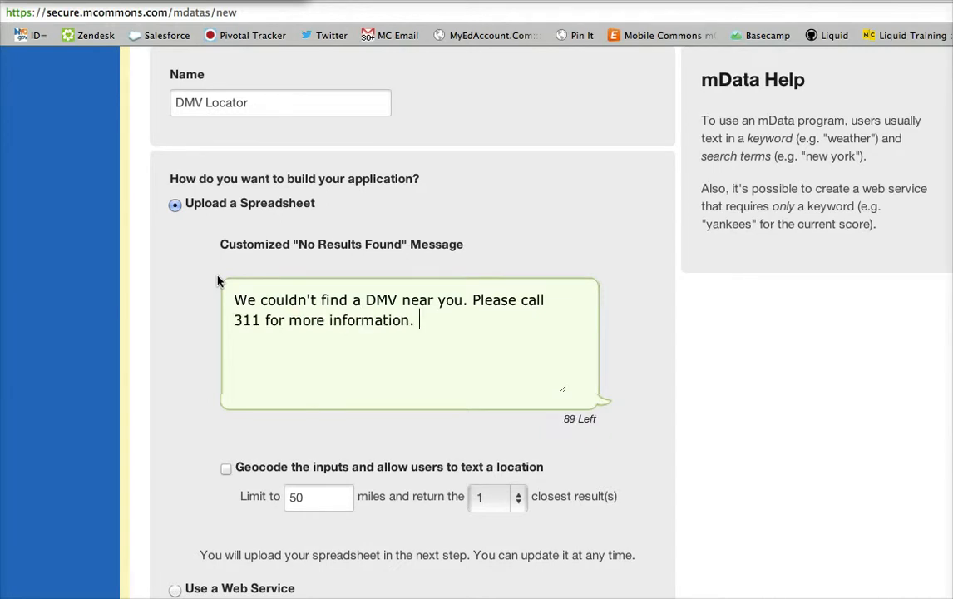
- Enable geocoding of the inputs so users can text a location, and limit results to 5 miles
scroll(218, 280, "down", 3)
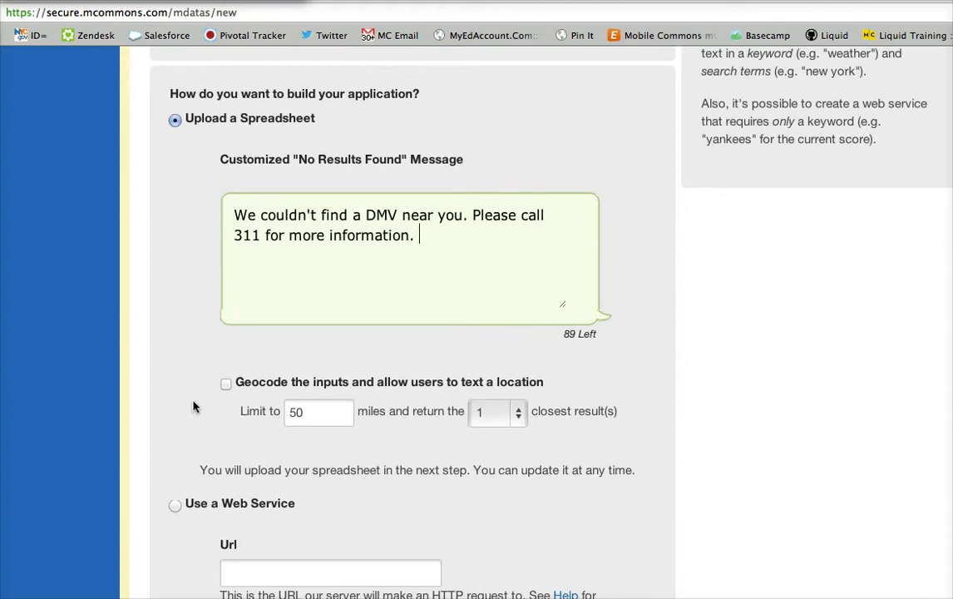
left_click(226, 384)
left_click_drag(321, 418, 269, 413)
key("BackSpace")
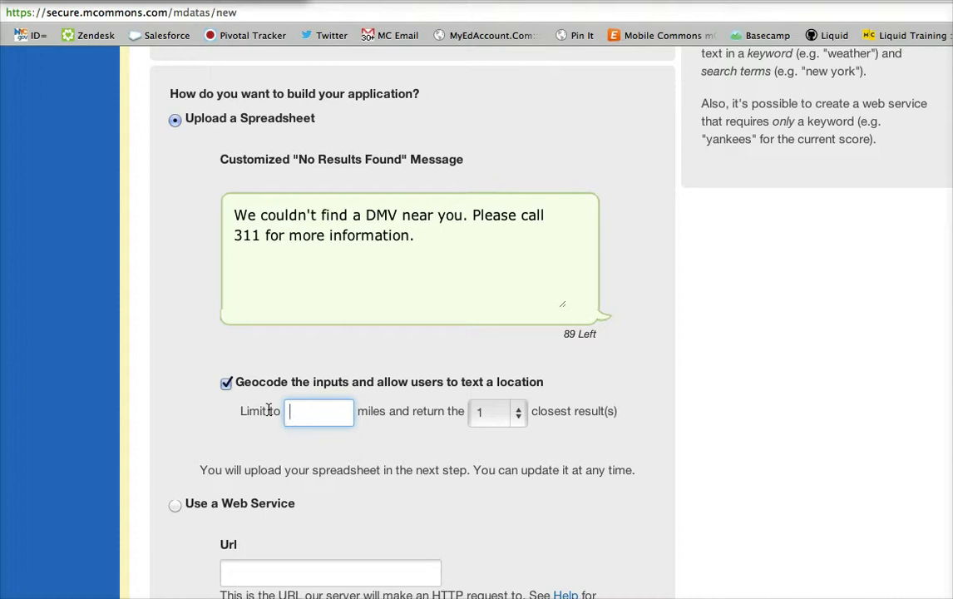
type("5")
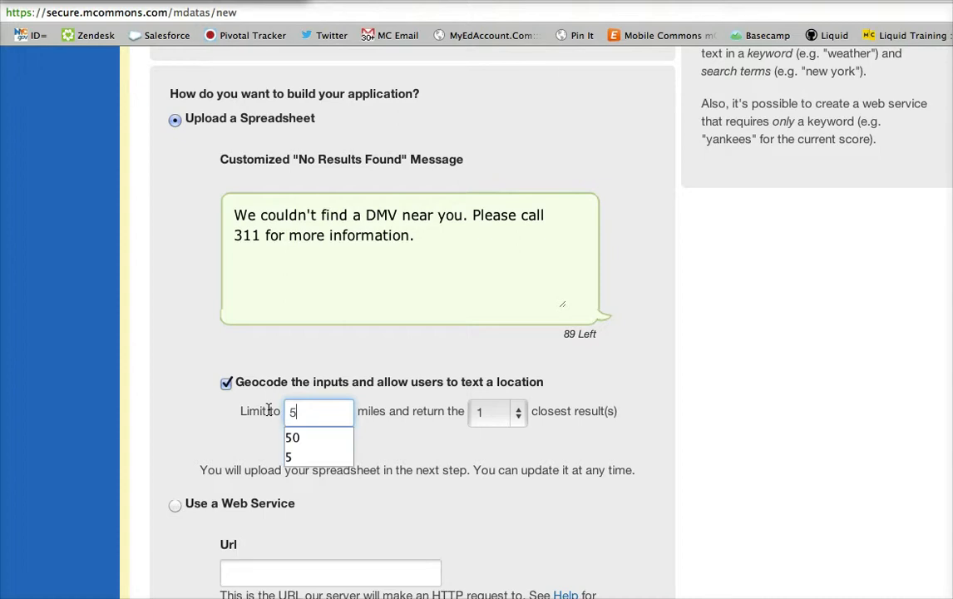
left_click(304, 456)
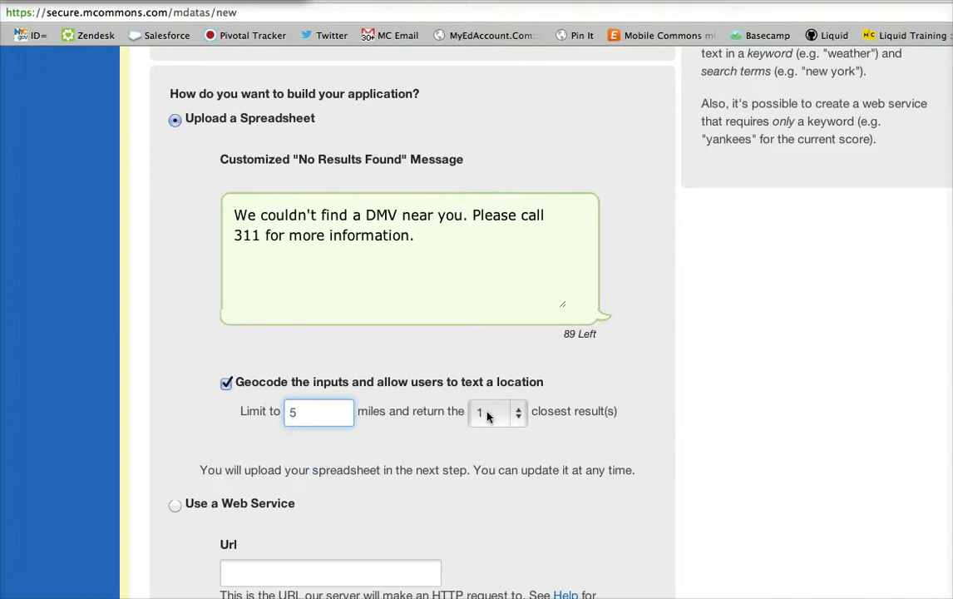
- Replace the default response with "Reply with your zip code to find the nearest DMV."
scroll(483, 453, "down", 5)
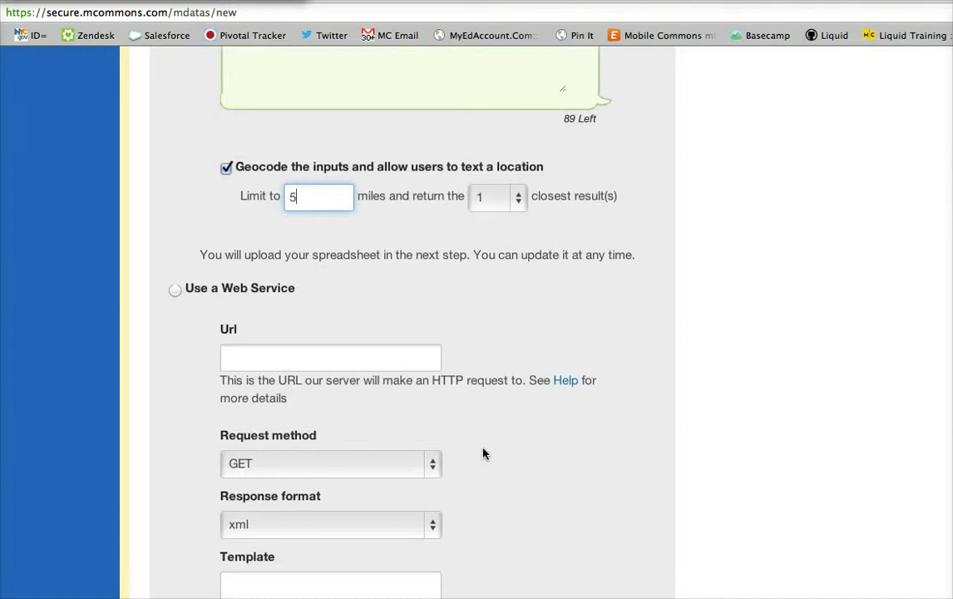
scroll(483, 454, "down", 4)
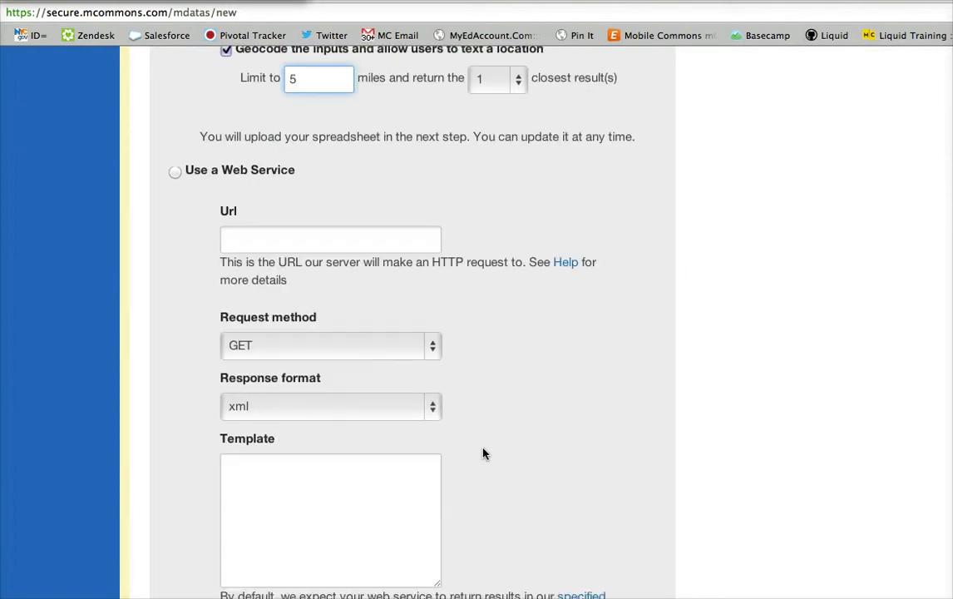
scroll(483, 454, "down", 10)
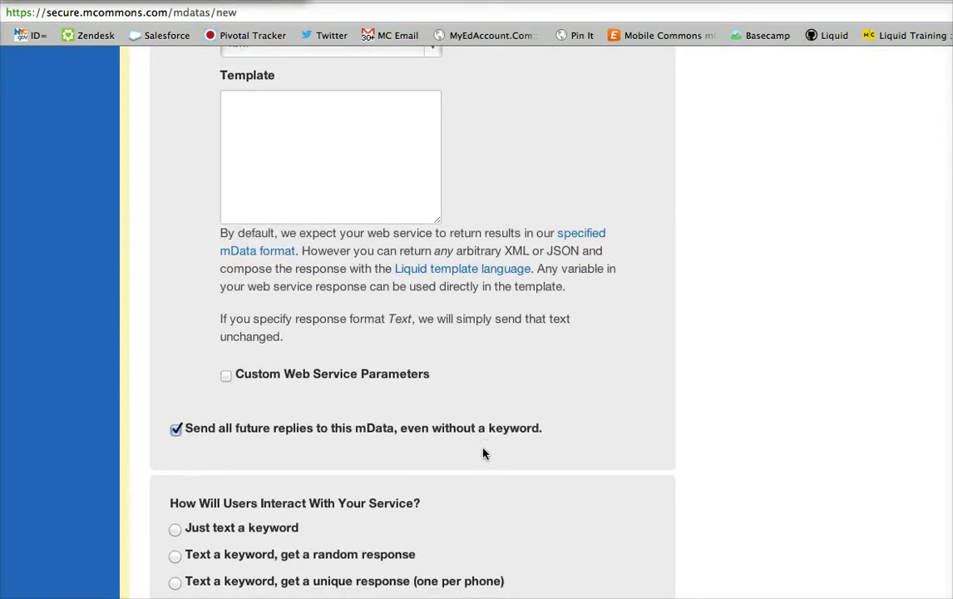
scroll(483, 454, "down", 3)
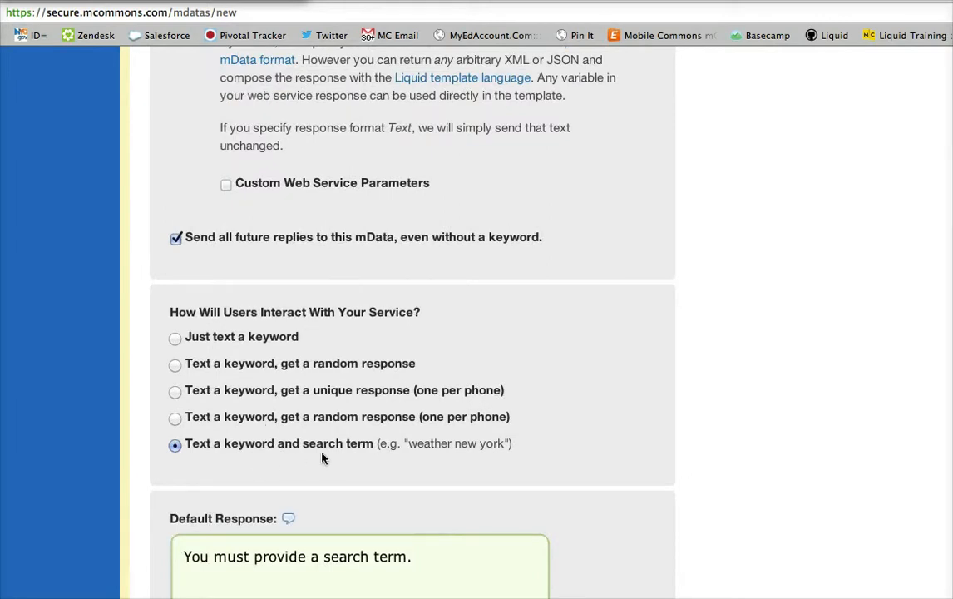
scroll(316, 459, "down", 3)
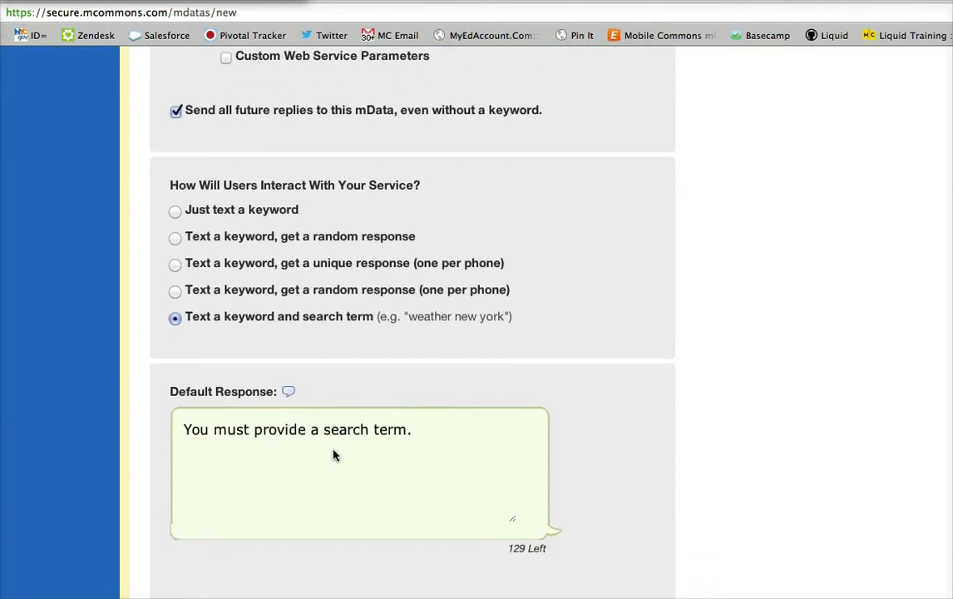
left_click(436, 424)
triple_click(351, 418)
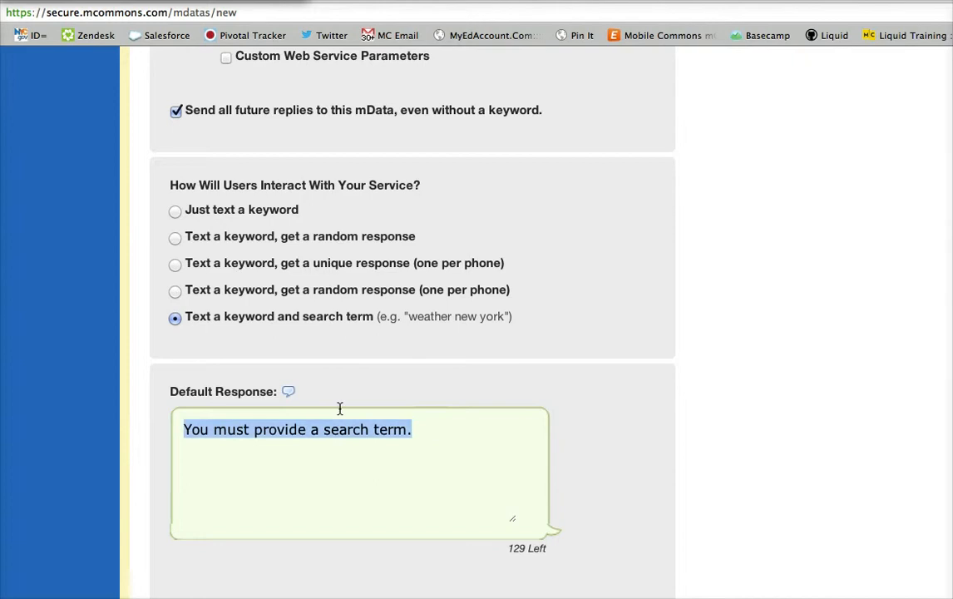
key("BackSpace")
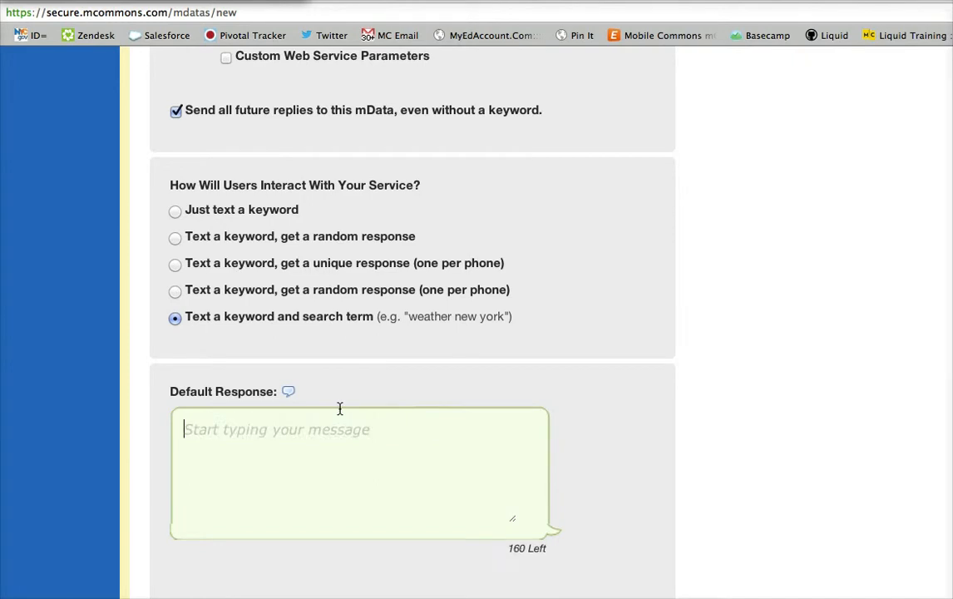
type("Reply with your")
key("BackSpace")
type("r zip co")
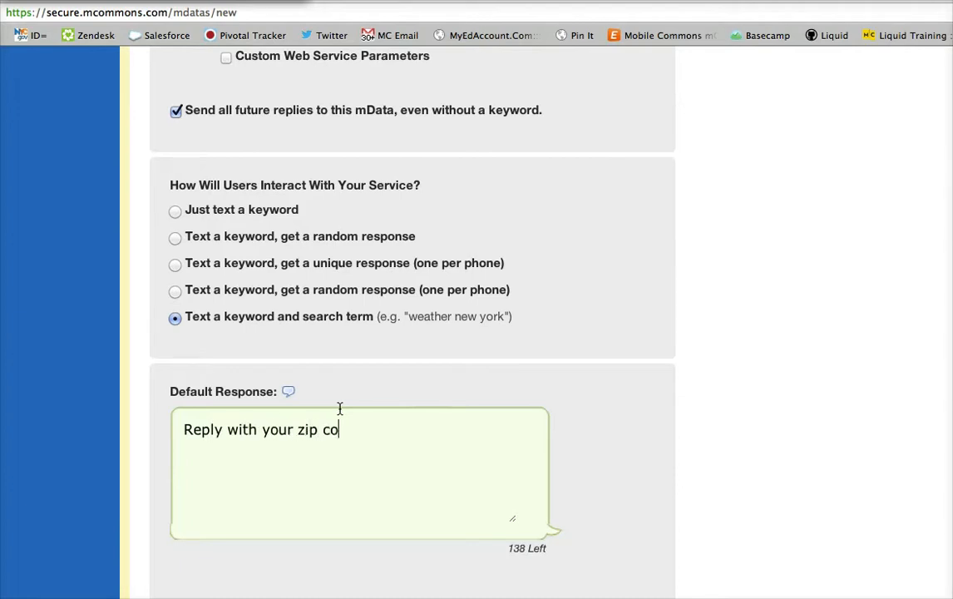
type("de to find the nearest")
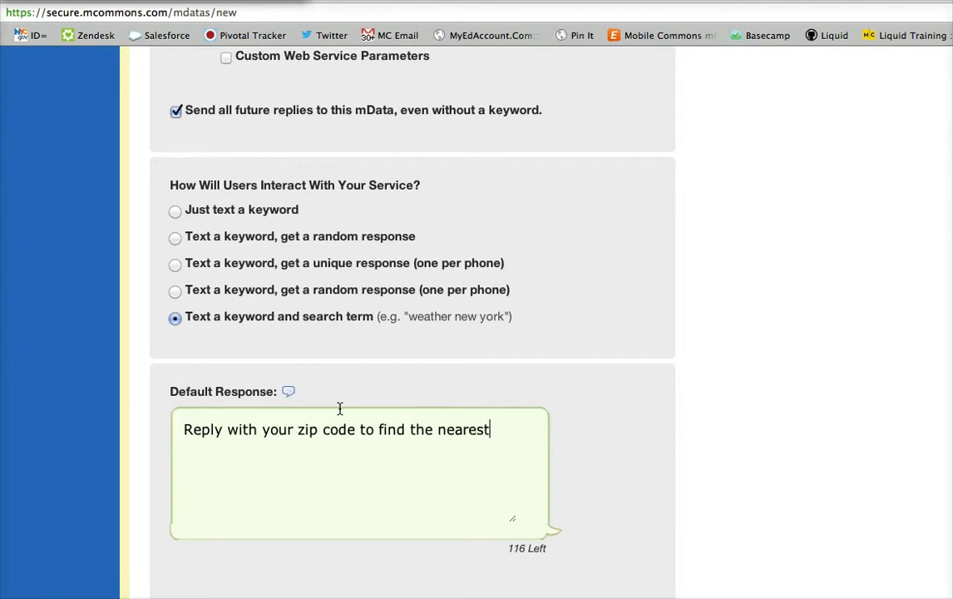
type(" DMV")
- Create the mData and open its database upload page
scroll(626, 389, "down", 3)
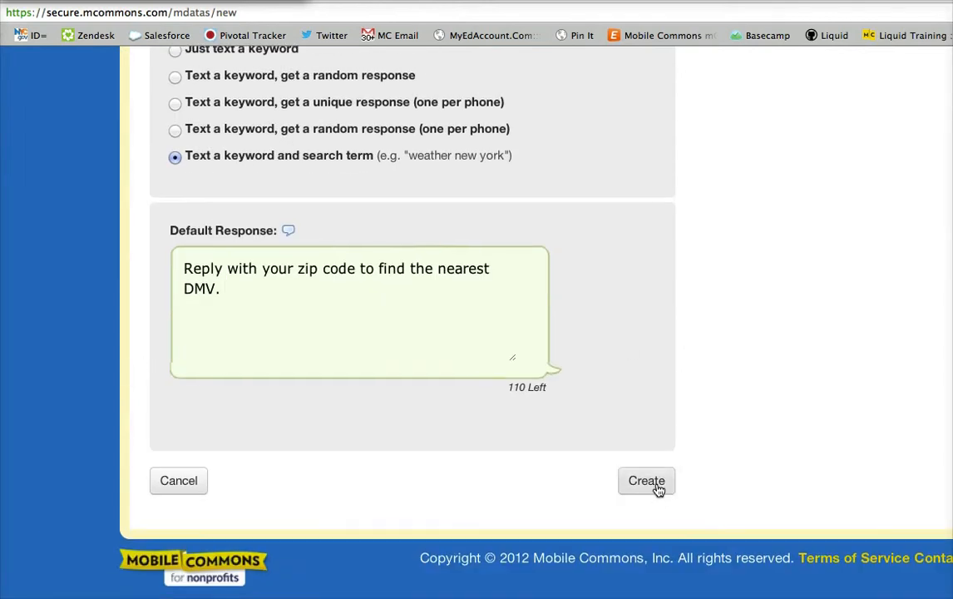
left_click(657, 489)
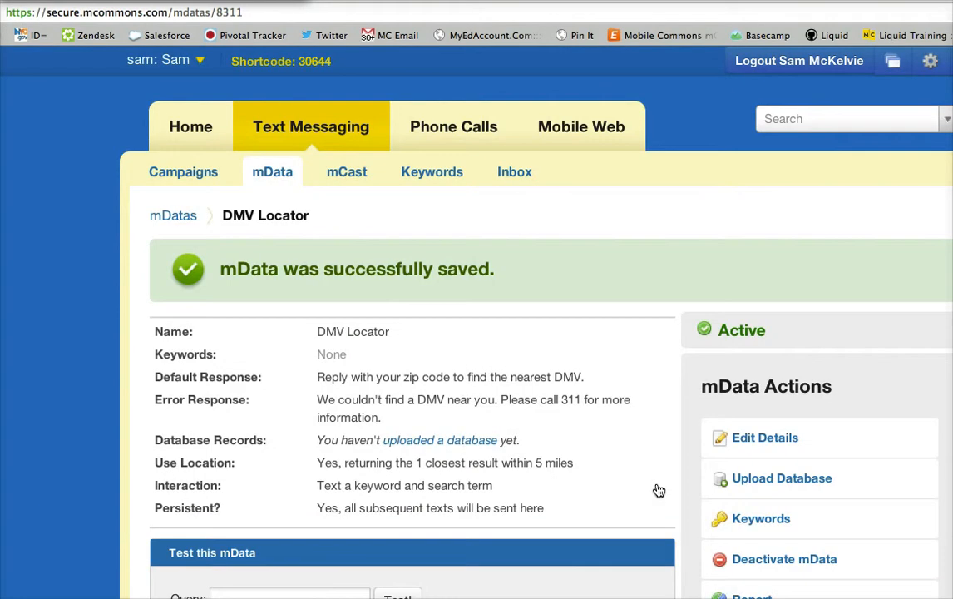
left_click(473, 446)
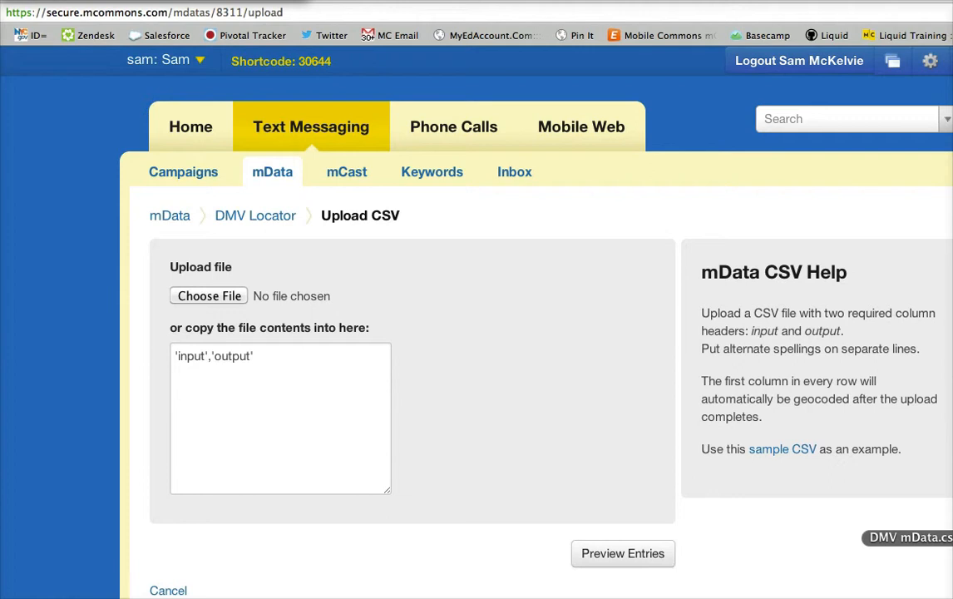
- Switch to the DMV mData.csv spreadsheet, examine the input and output entries in rows 2 and 4, and close it
left_click(951, 539)
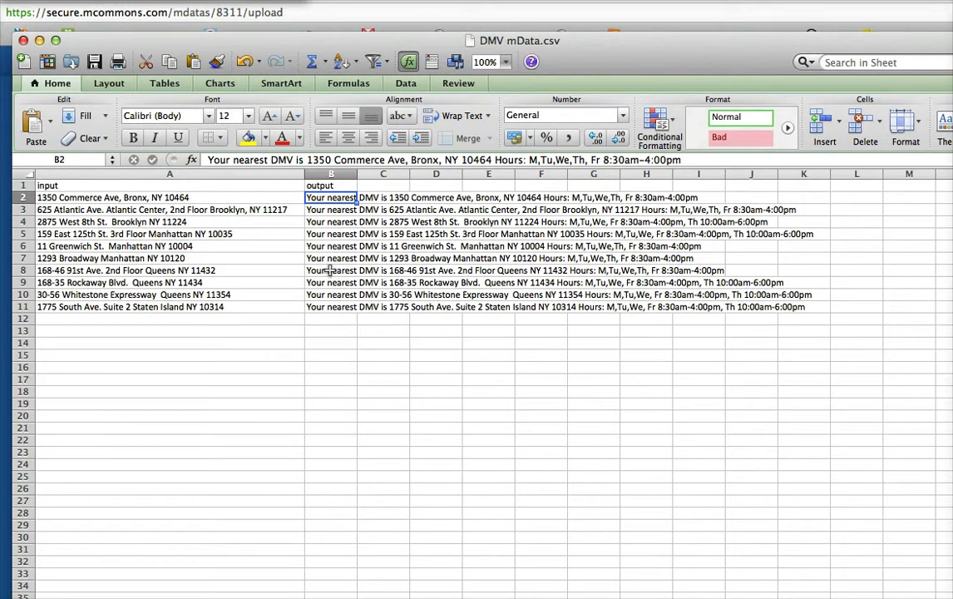
left_click(242, 198)
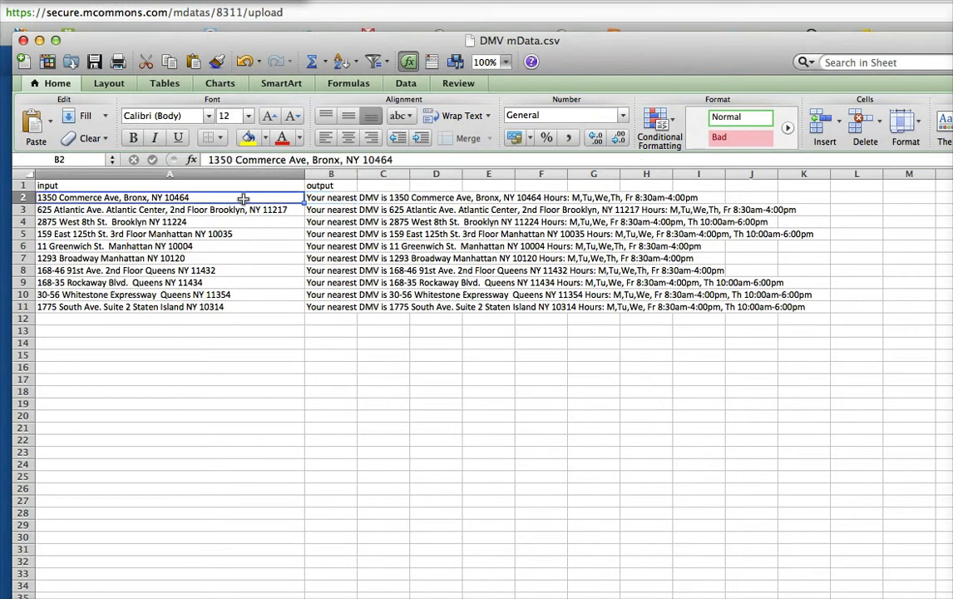
left_click(323, 198)
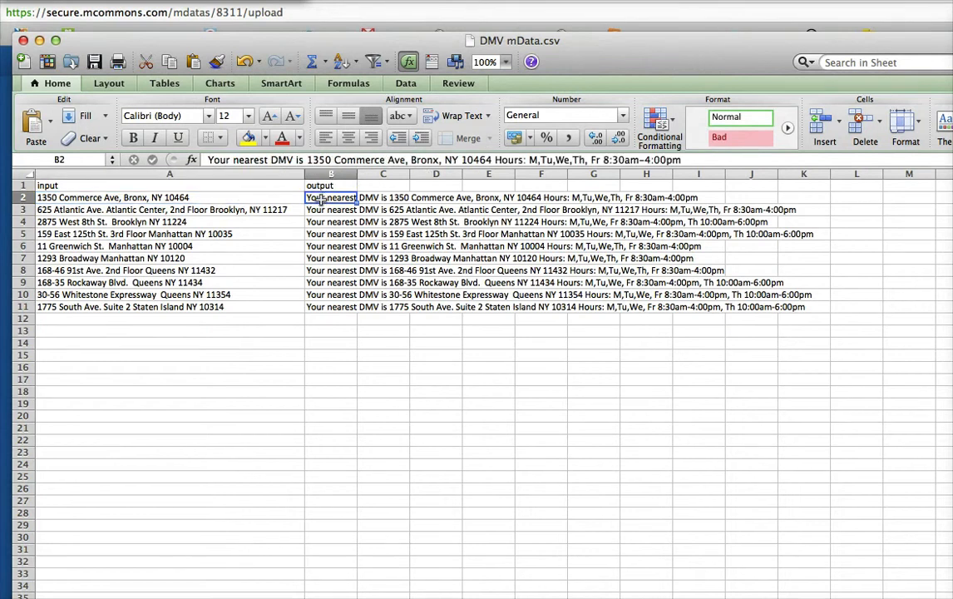
left_click(235, 222)
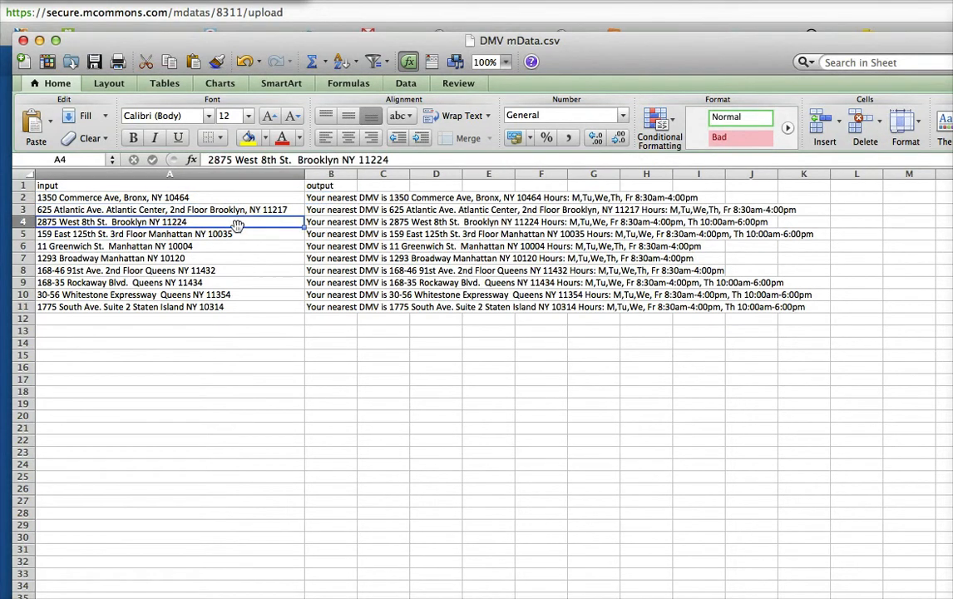
left_click(312, 222)
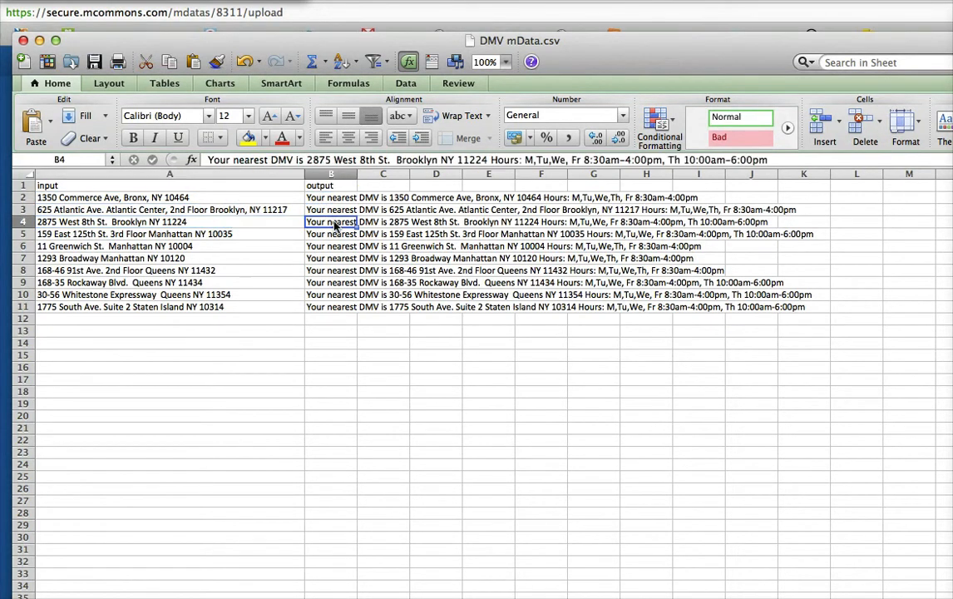
left_click(23, 40)
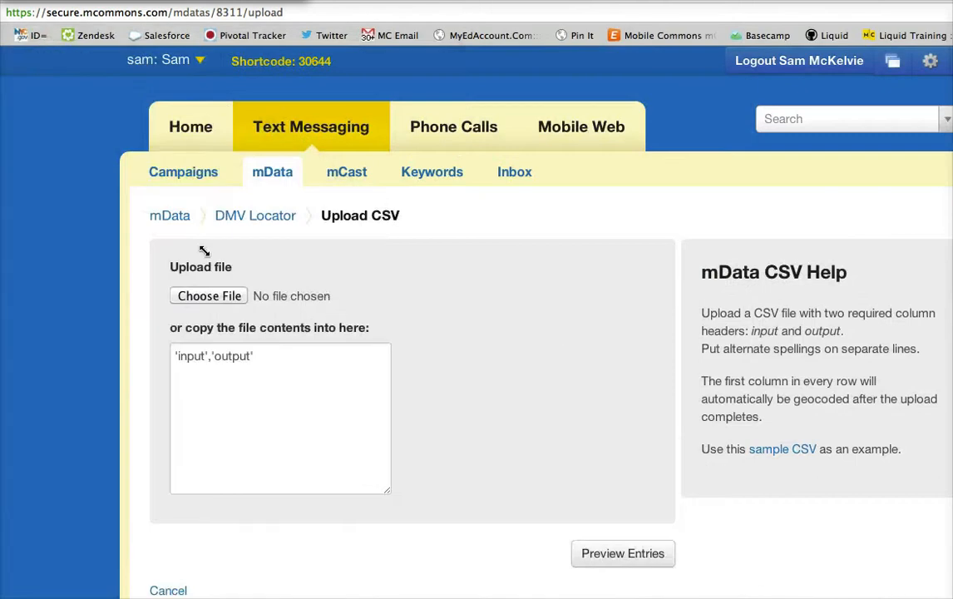
- Choose DMV mData.csv from the Desktop as the database file to upload, not the Excel workbook of that name
left_click(212, 297)
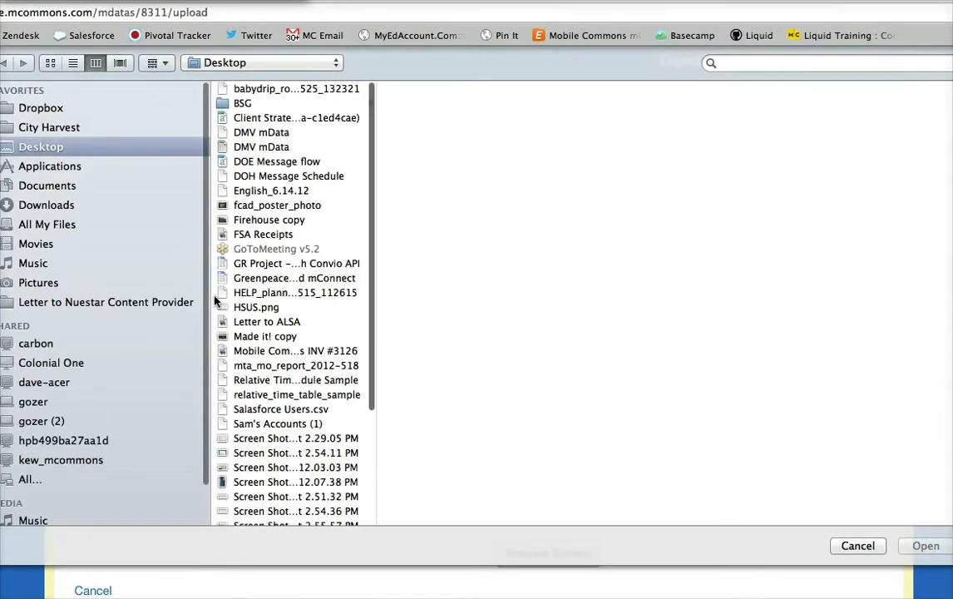
double_click(252, 146)
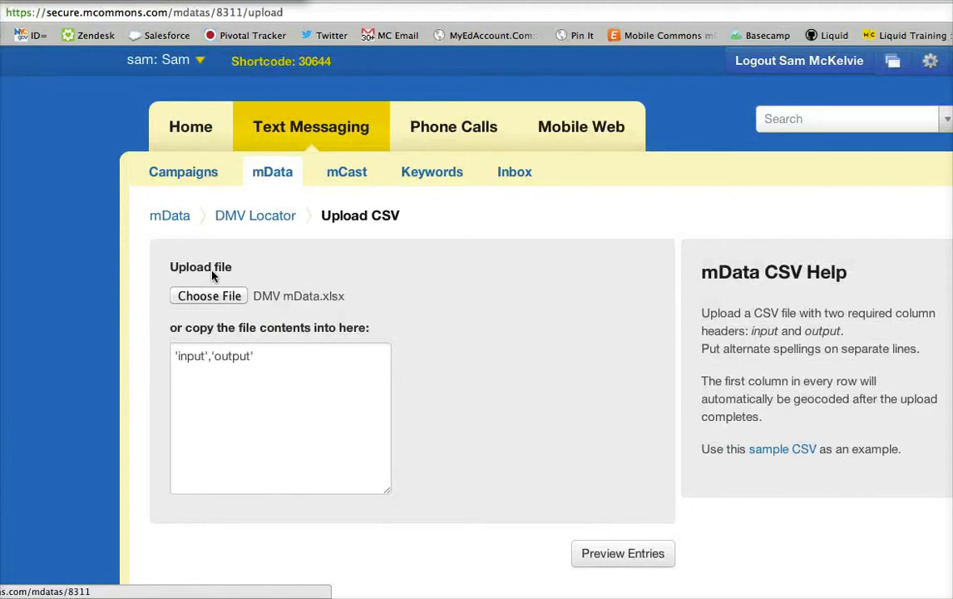
left_click(210, 296)
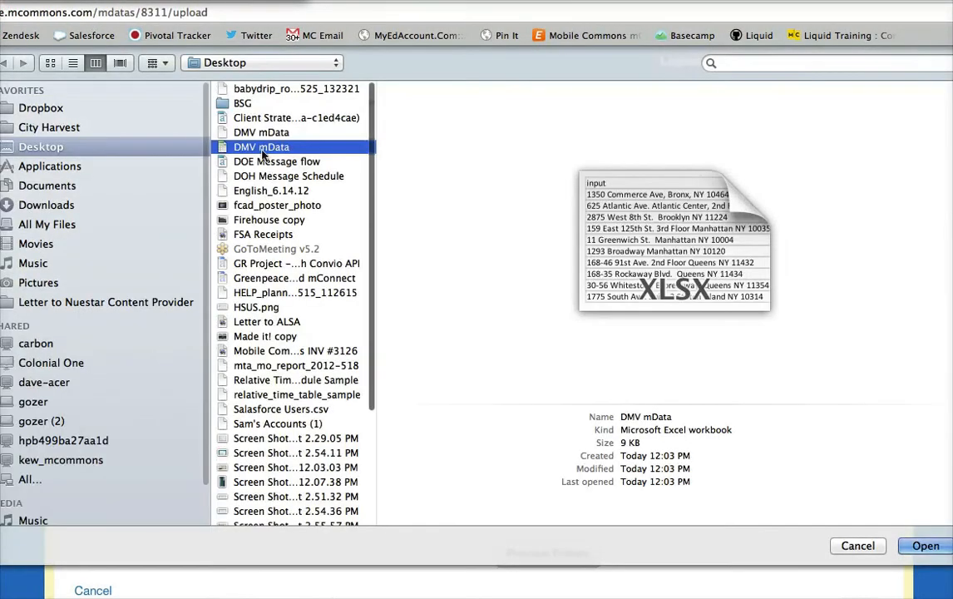
double_click(257, 136)
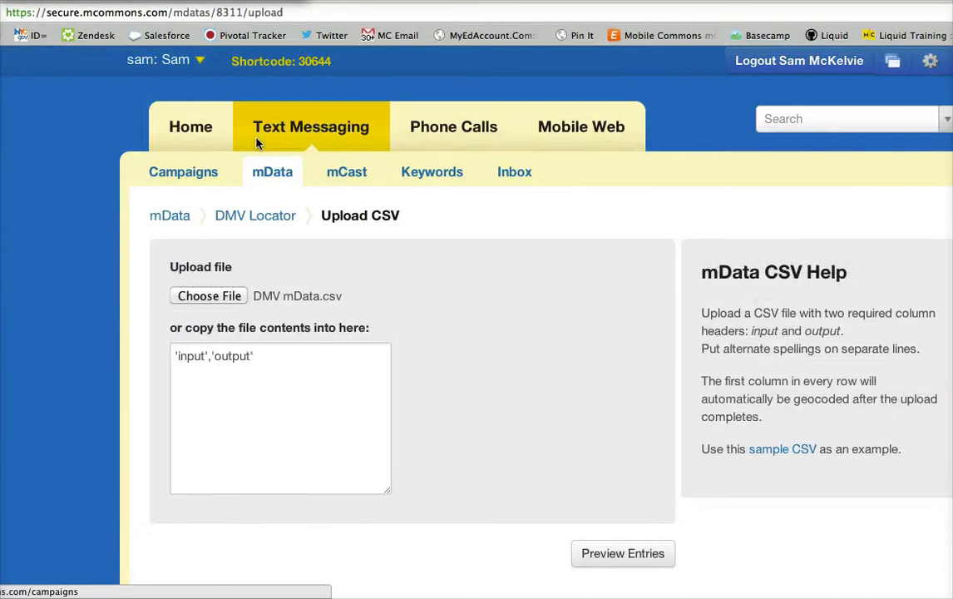
- Preview the entries from the selected CSV, review their inputs and outputs, and create the DMV Locator database from them
scroll(582, 374, "down", 2)
left_click(616, 471)
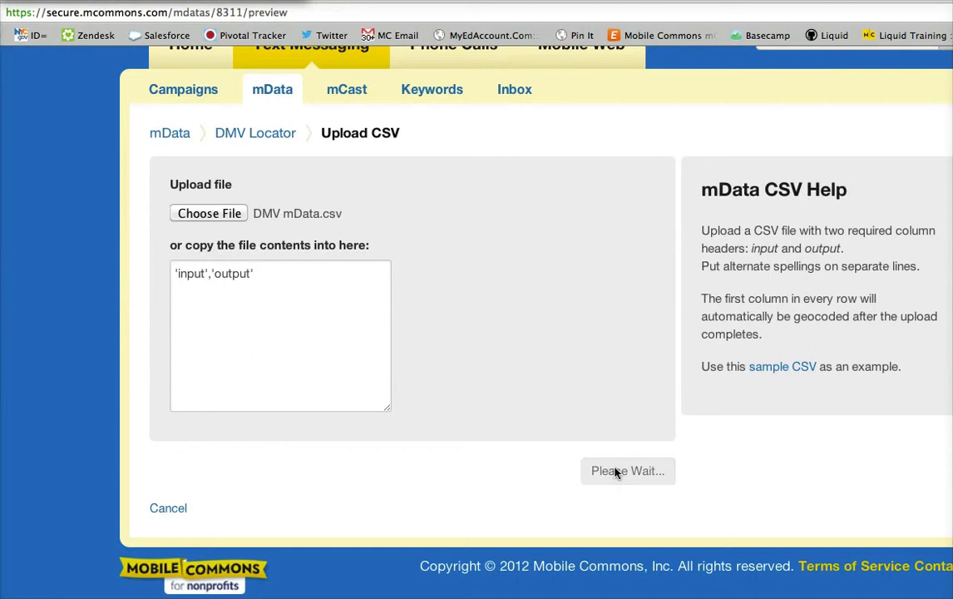
scroll(616, 473, "down", 3)
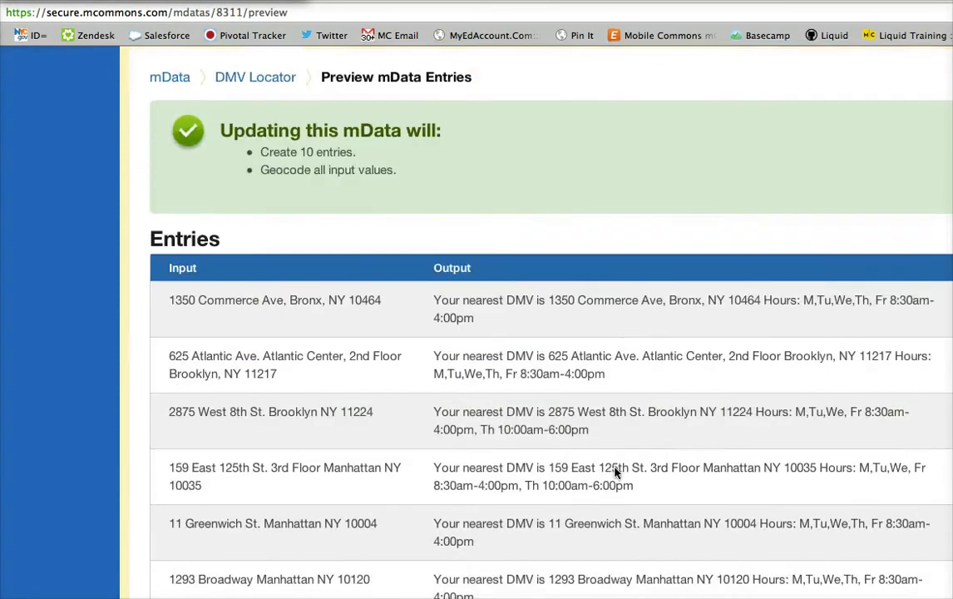
scroll(616, 472, "down", 4)
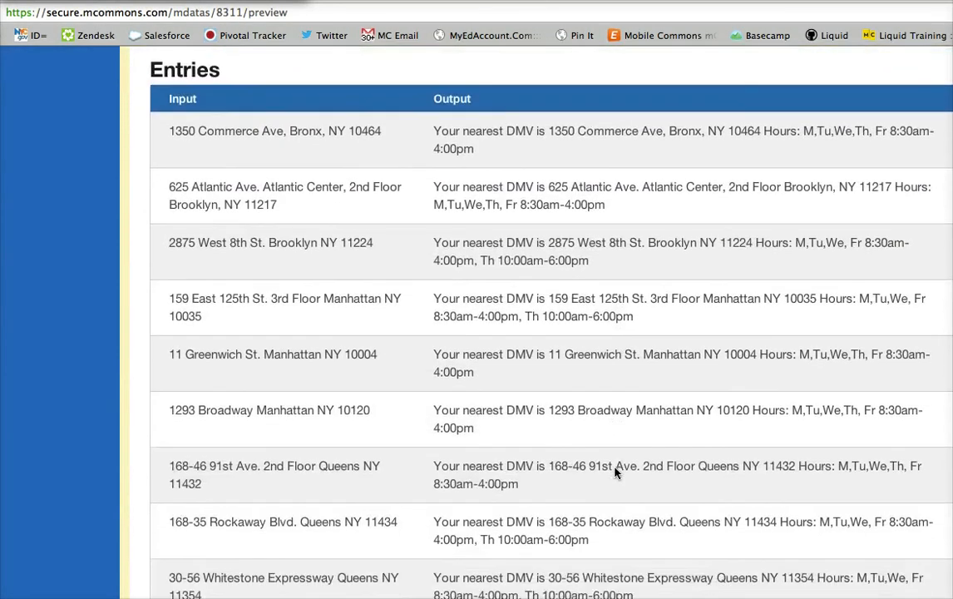
scroll(615, 472, "down", 4)
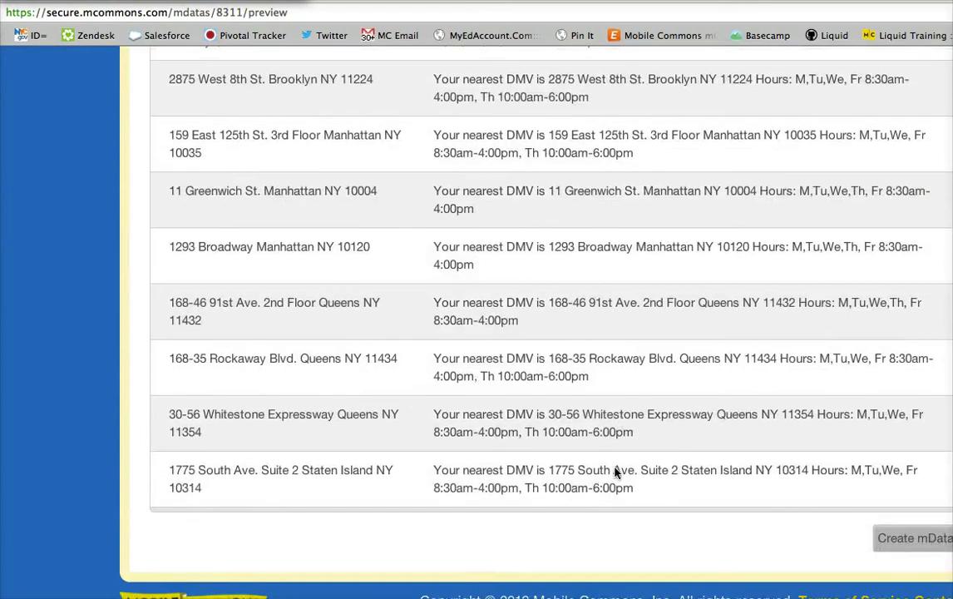
left_click(913, 541)
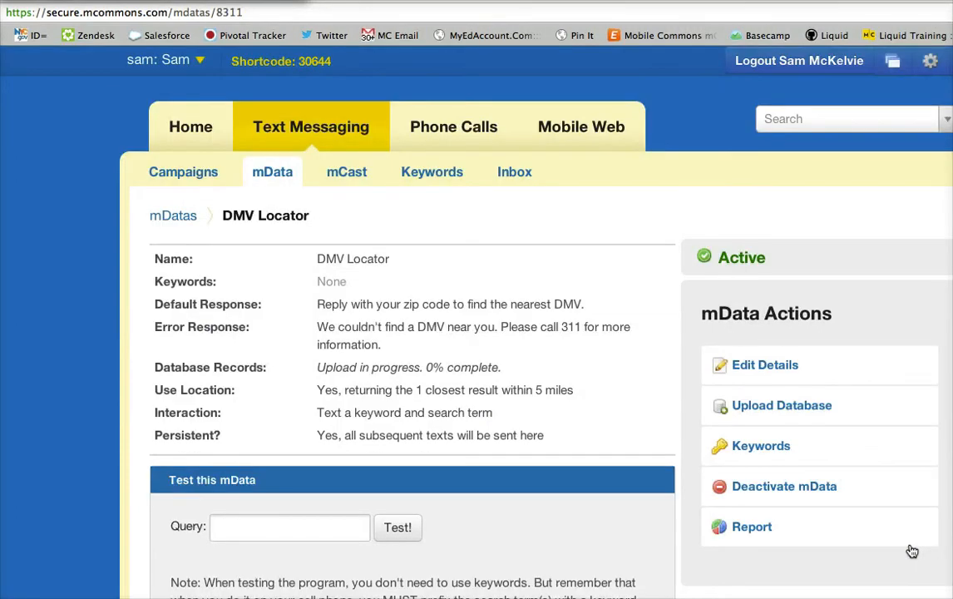
scroll(682, 468, "down", 3)
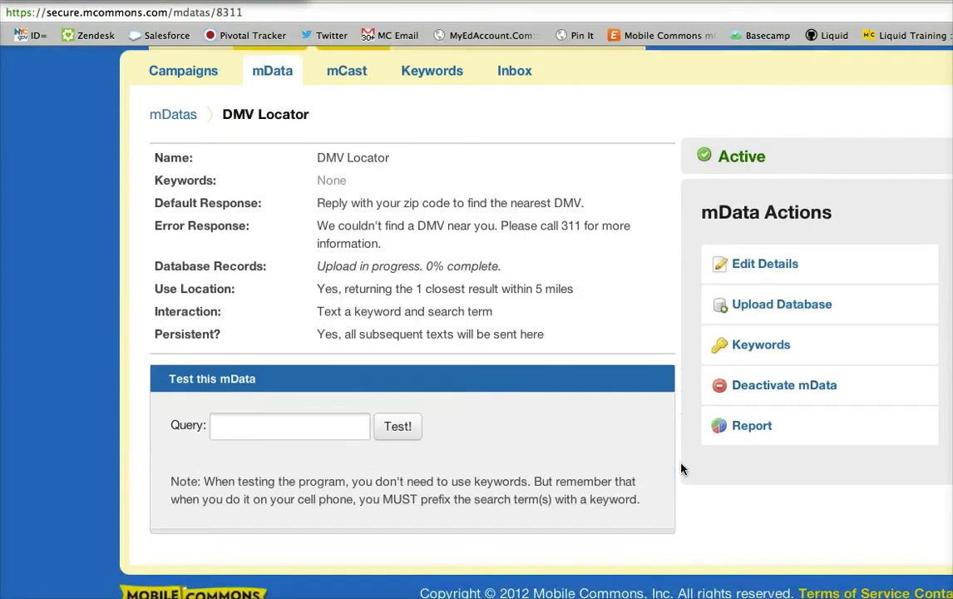
scroll(681, 469, "up", 3)
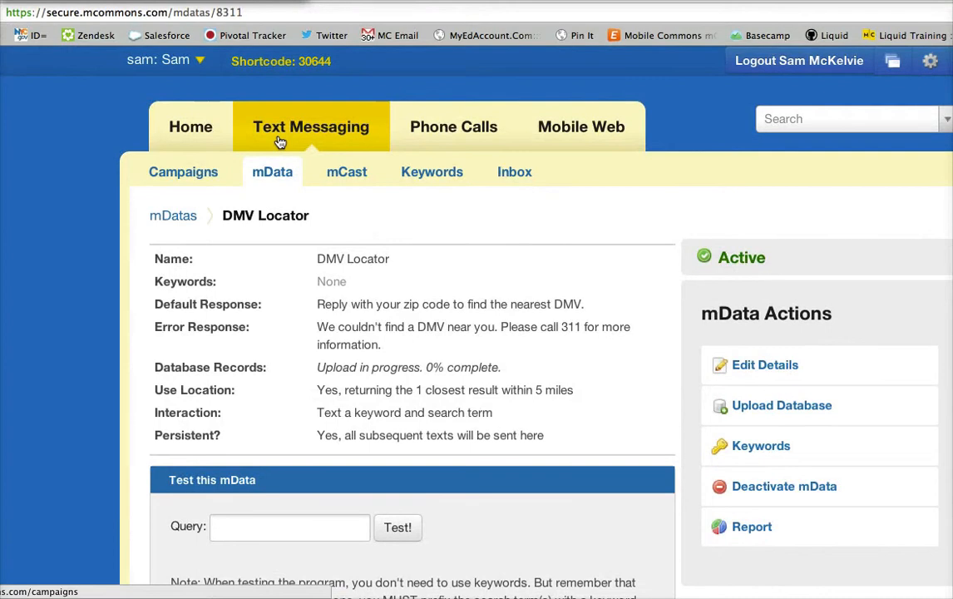
- Open the DMV opt-in path in the Fans campaign and review its current conversation
left_click(192, 178)
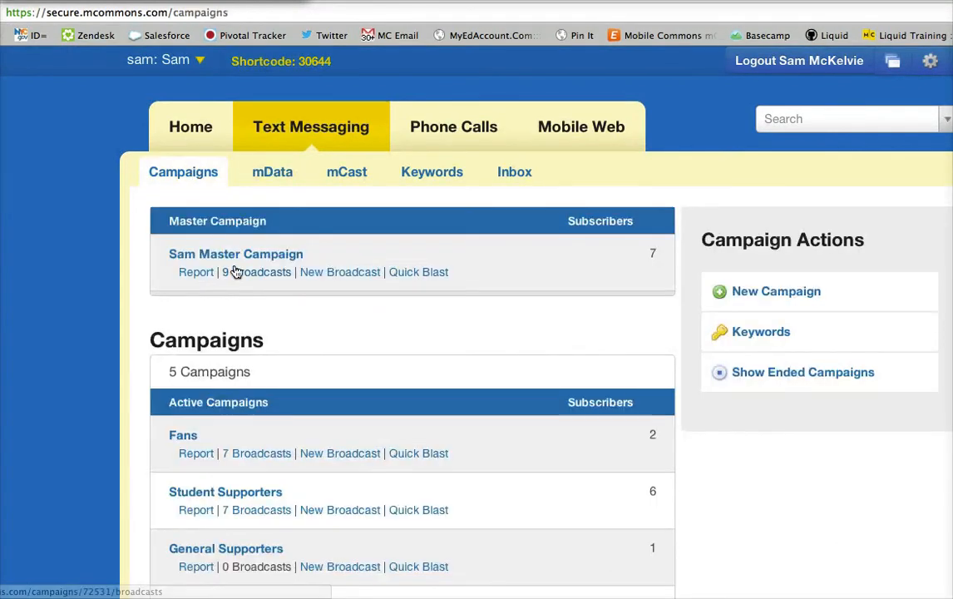
scroll(235, 272, "down", 2)
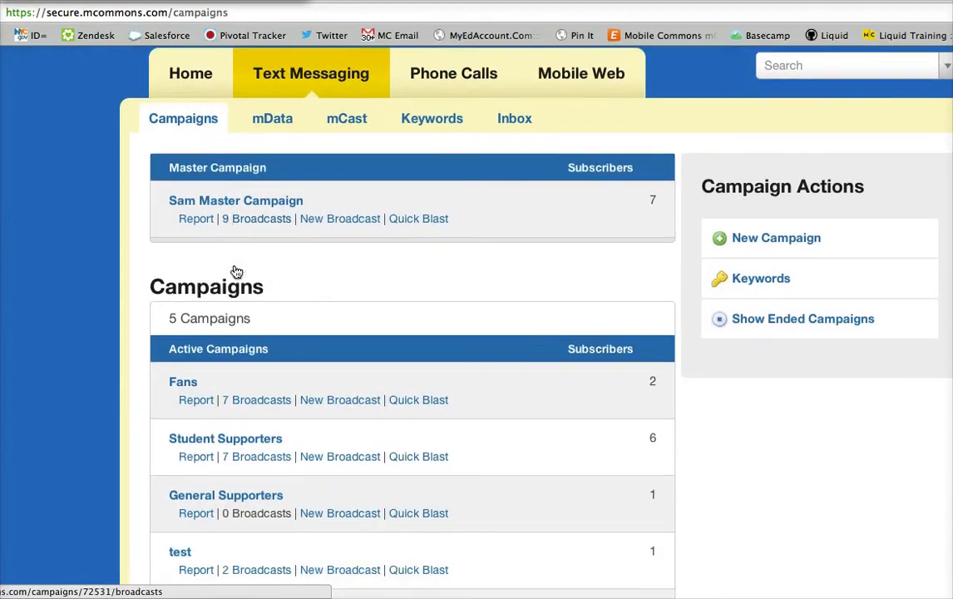
left_click(183, 383)
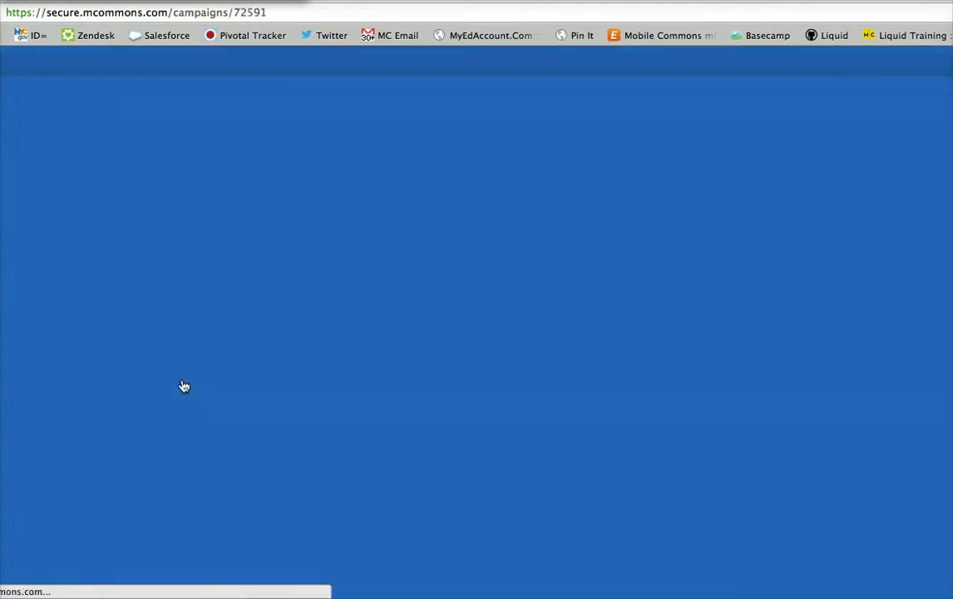
scroll(281, 386, "down", 10)
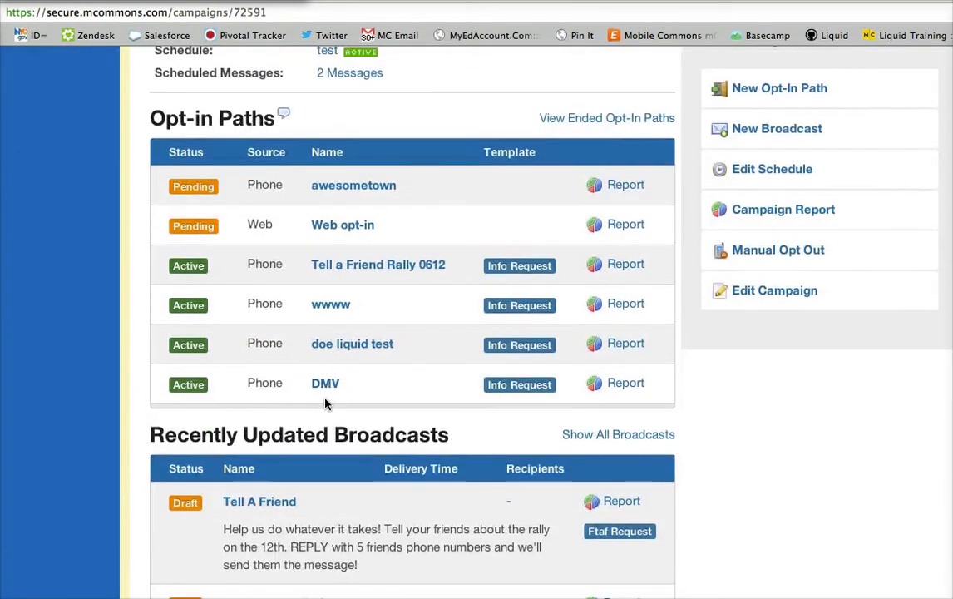
left_click(324, 383)
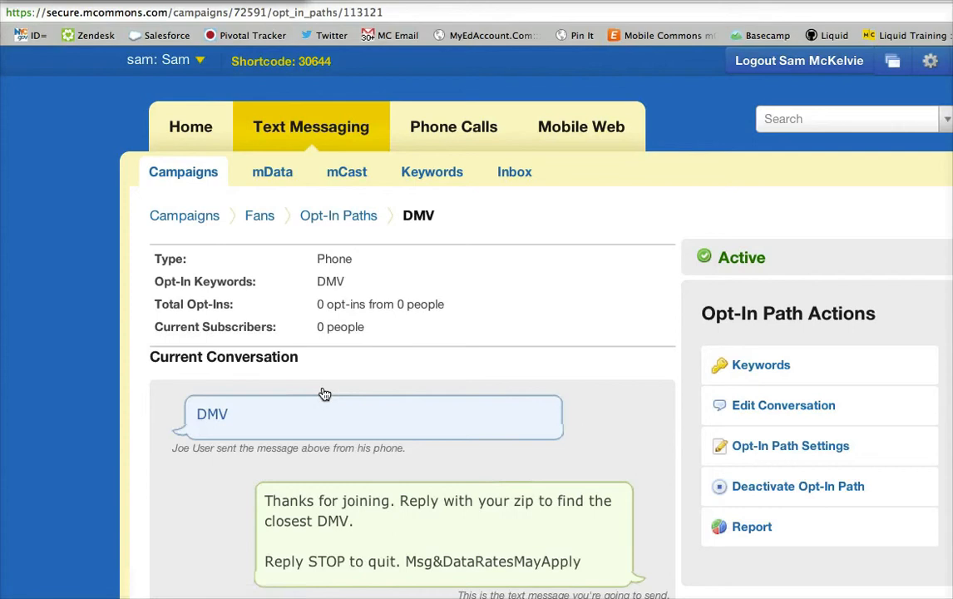
scroll(324, 393, "down", 2)
scroll(324, 393, "down", 3)
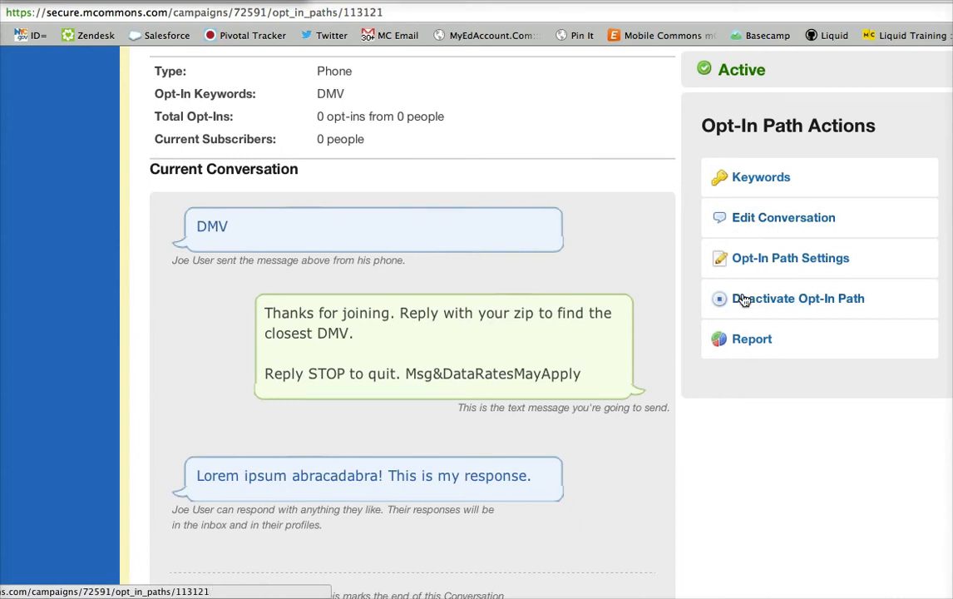
- Edit the DMV opt-in path's conversation so that replies trigger the DMV Locator mData, and save it
left_click(805, 216)
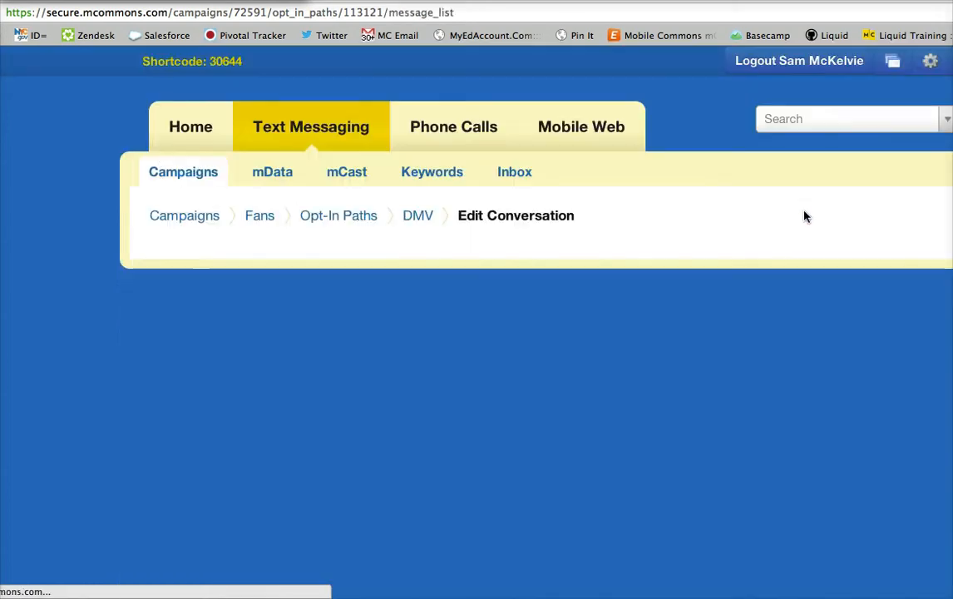
scroll(719, 366, "down", 3)
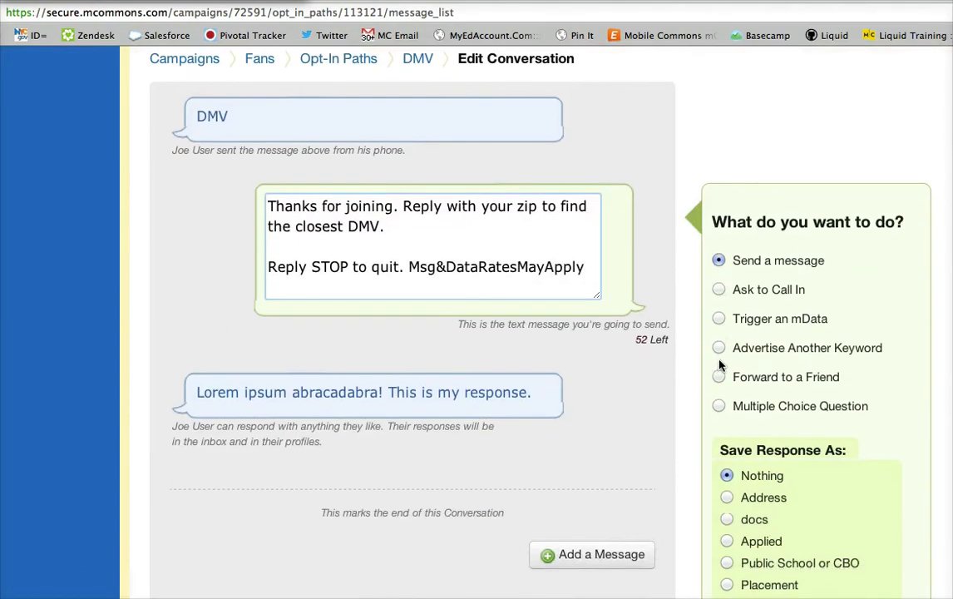
left_click(719, 318)
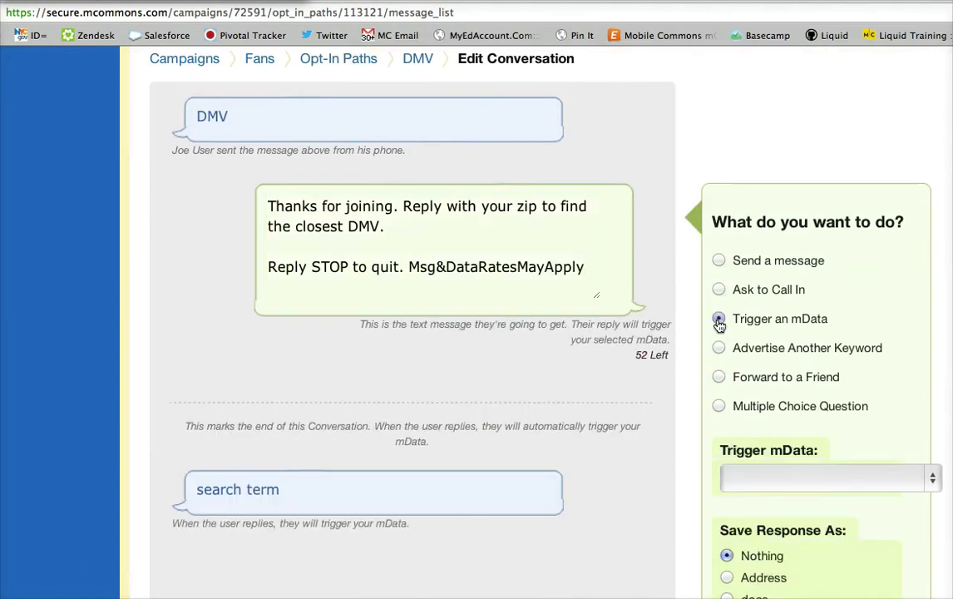
left_click(766, 478)
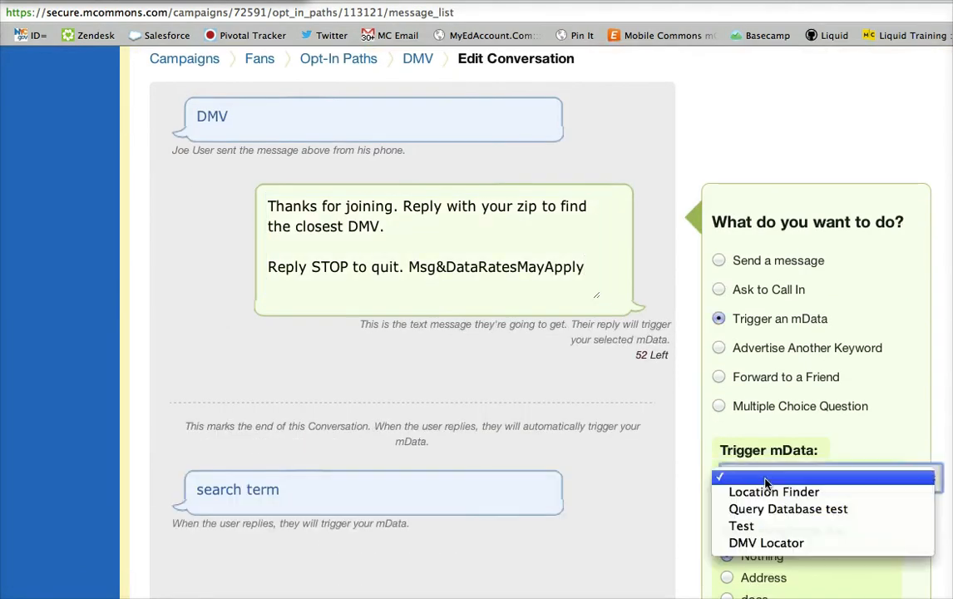
left_click(753, 542)
scroll(674, 539, "down", 5)
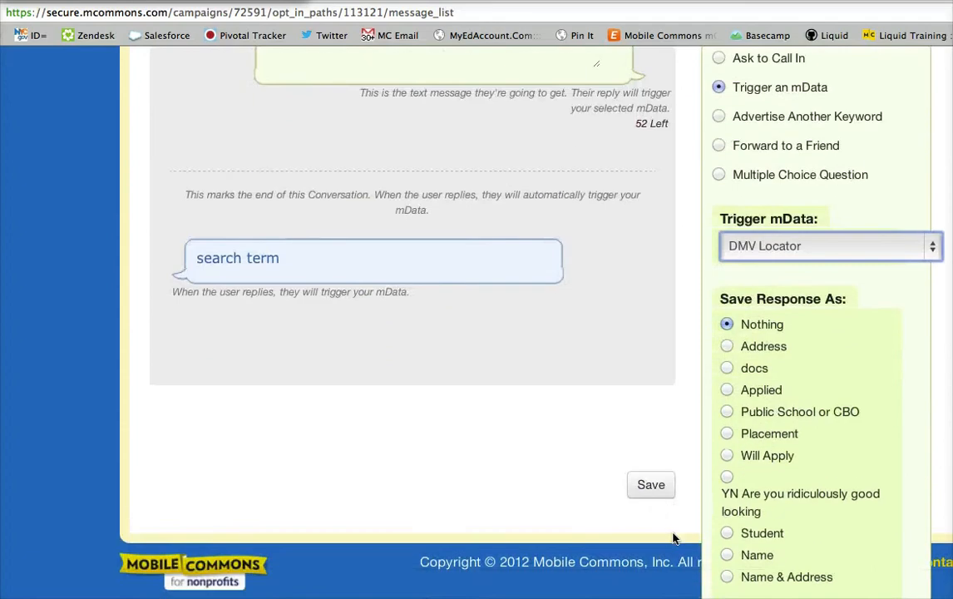
left_click(653, 492)
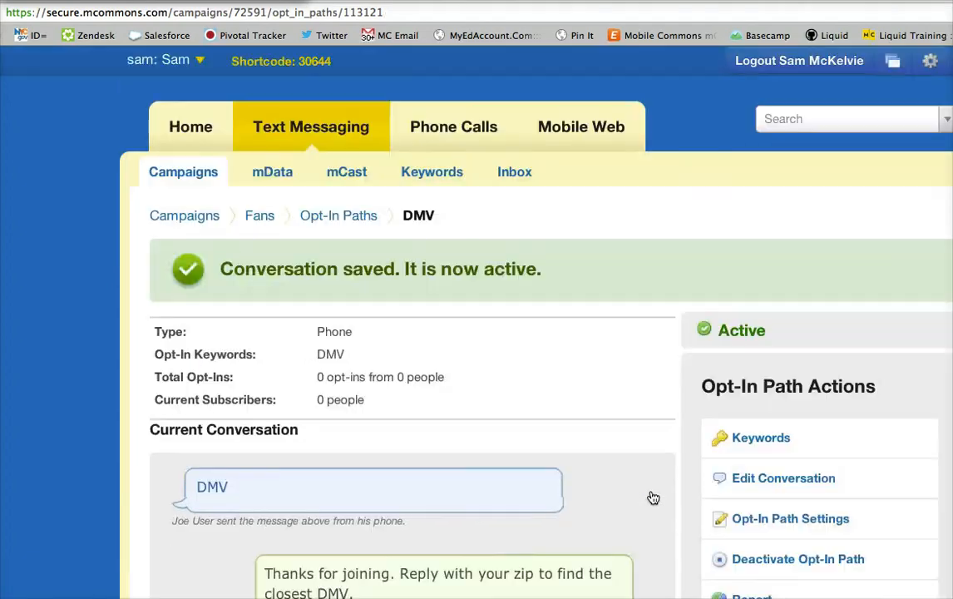
scroll(653, 497, "down", 5)
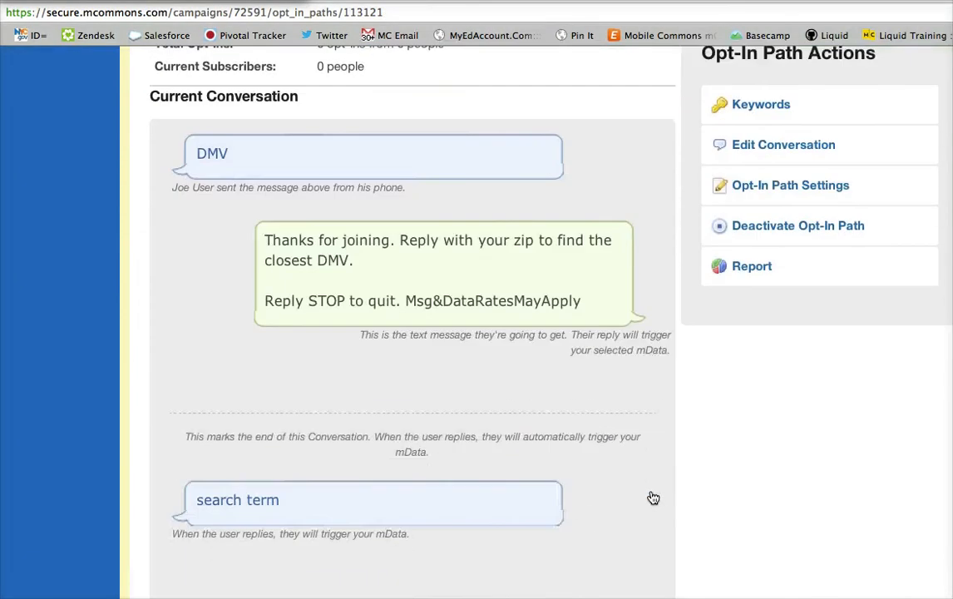